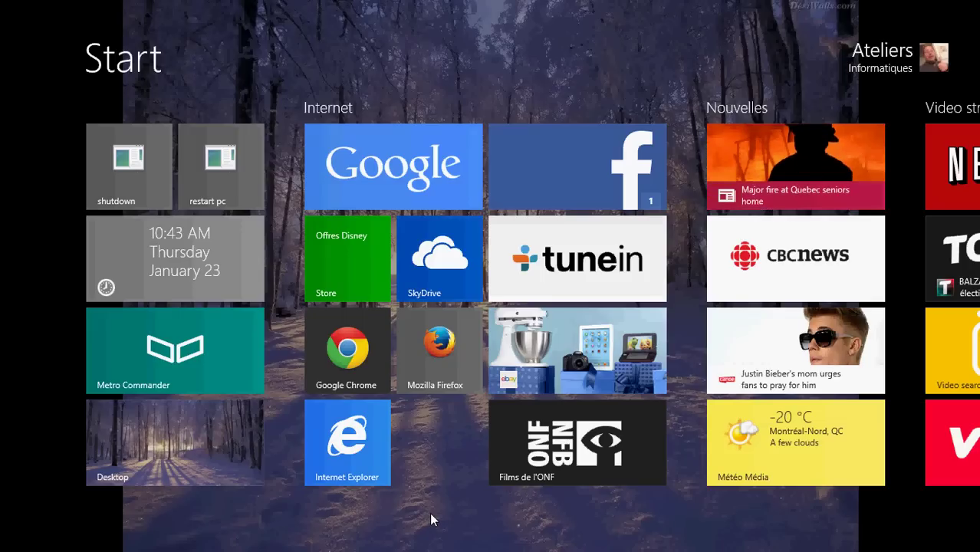
pyautogui.click(191, 454)
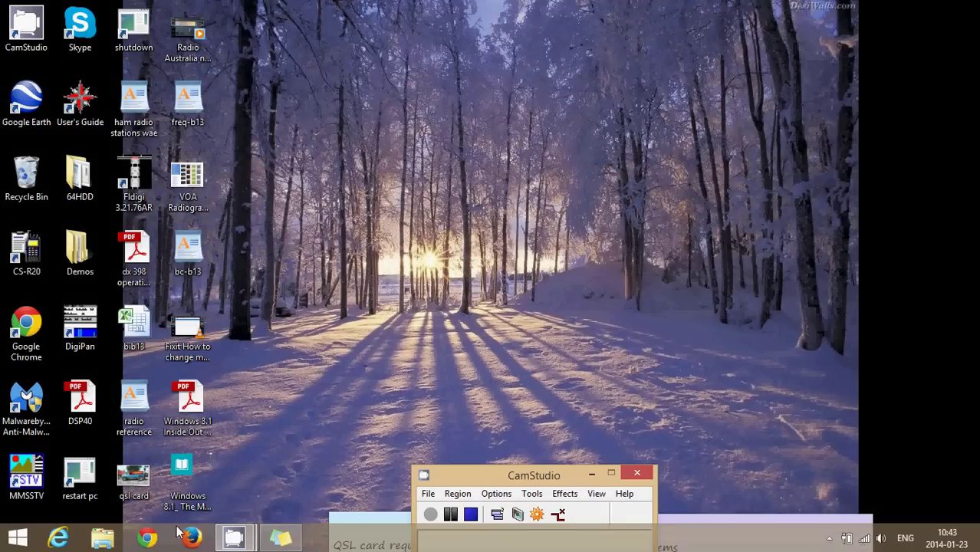
pyautogui.click(59, 541)
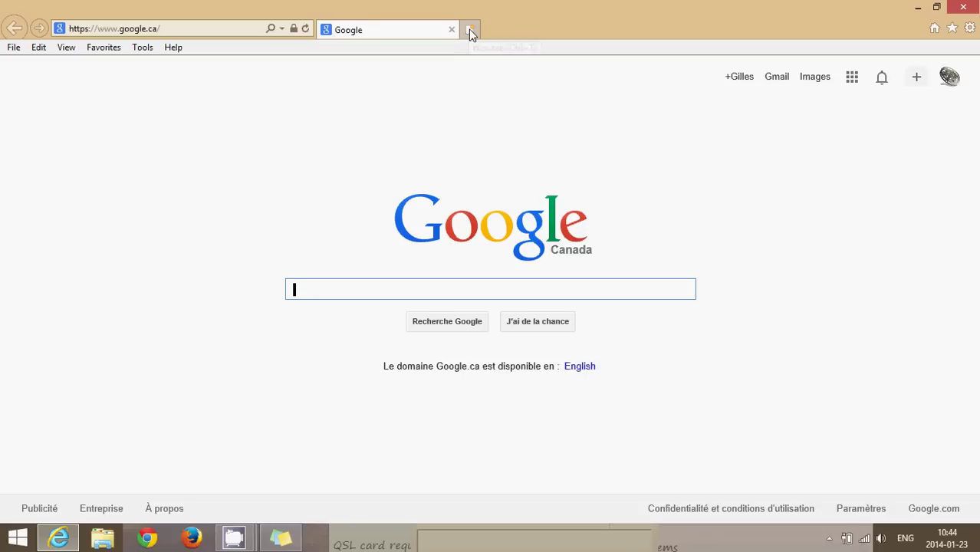
pyautogui.click(470, 31)
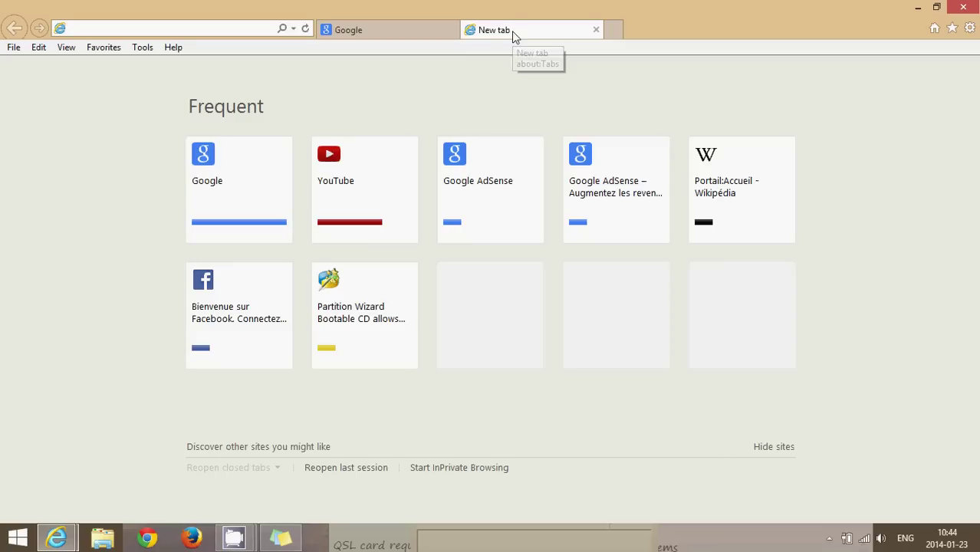
pyautogui.write('www.')
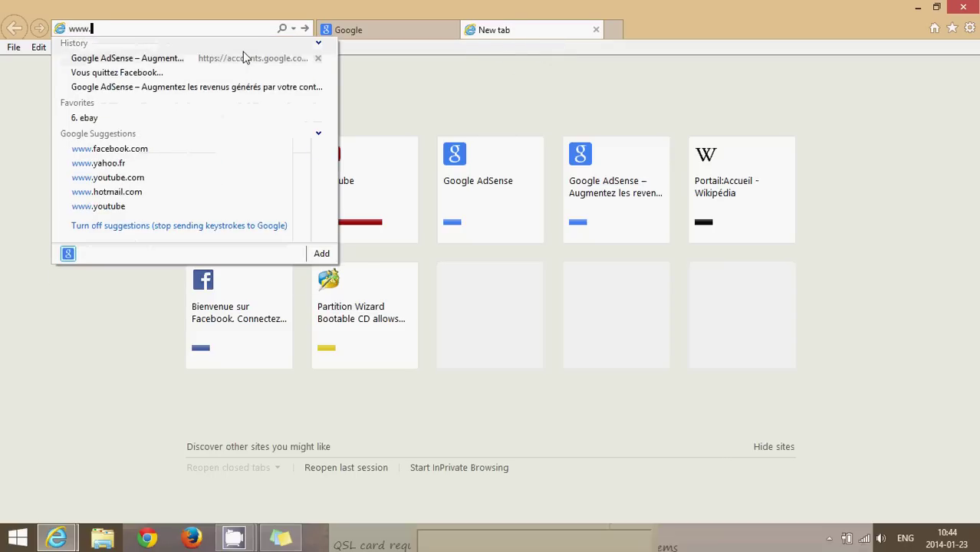
pyautogui.write('hotmail.com')
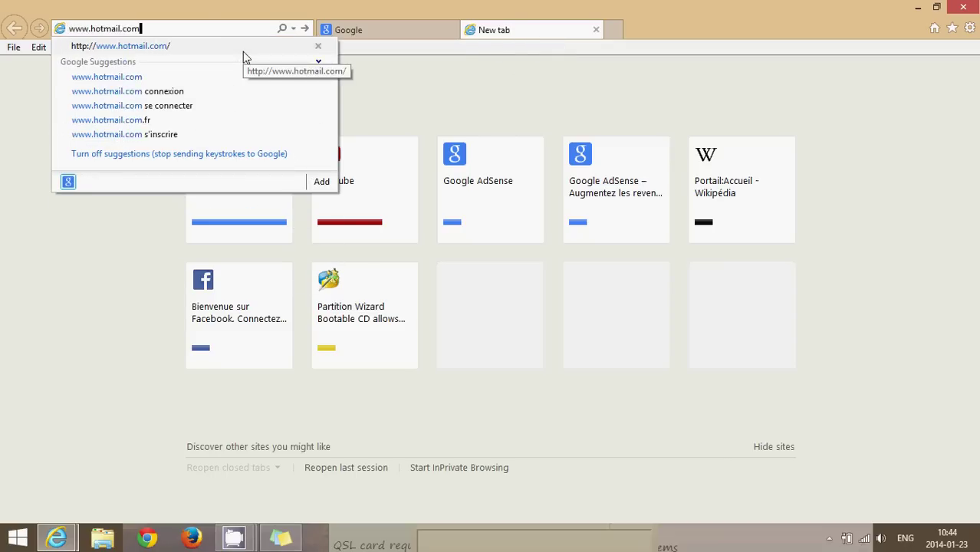
pyautogui.press('Return')
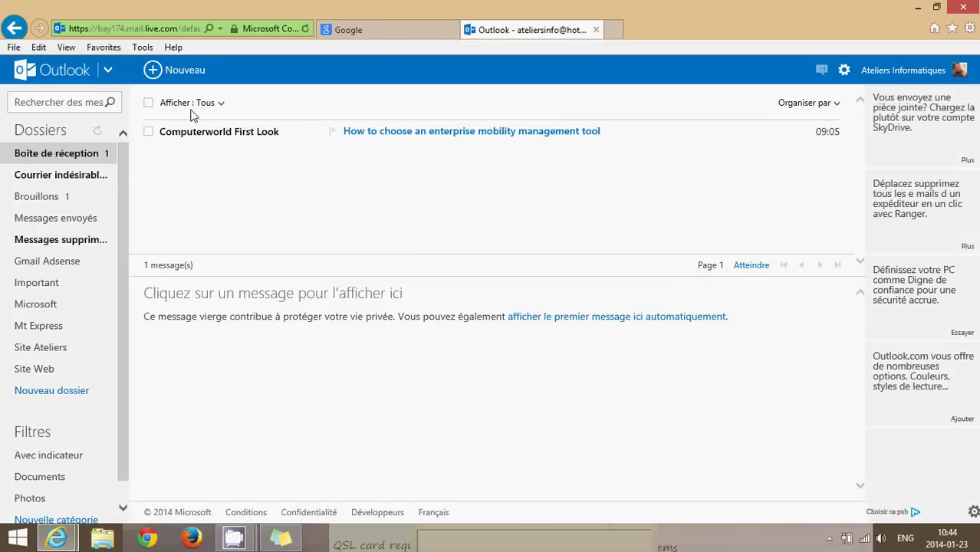
# Select all messages in the Outlook inbox and delete them.
pyautogui.click(149, 105)
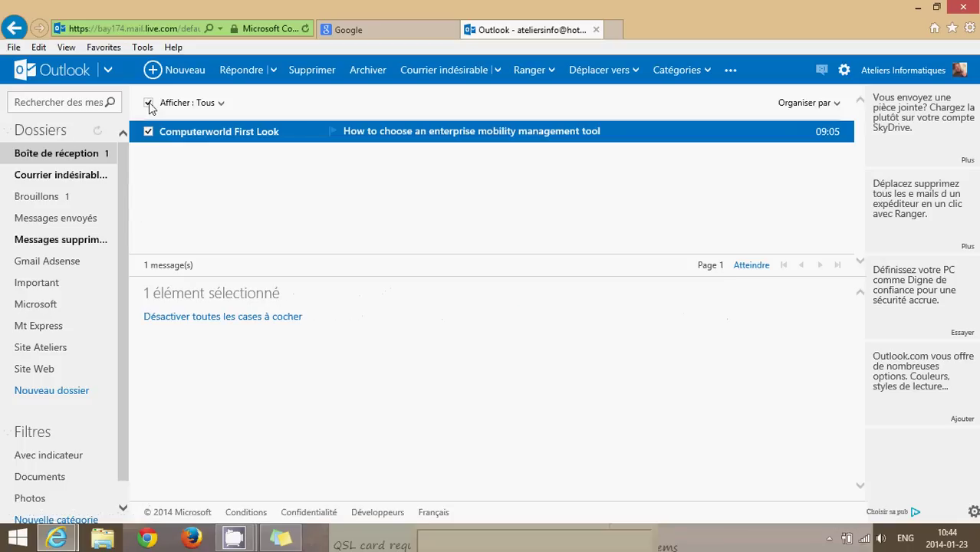
pyautogui.click(312, 71)
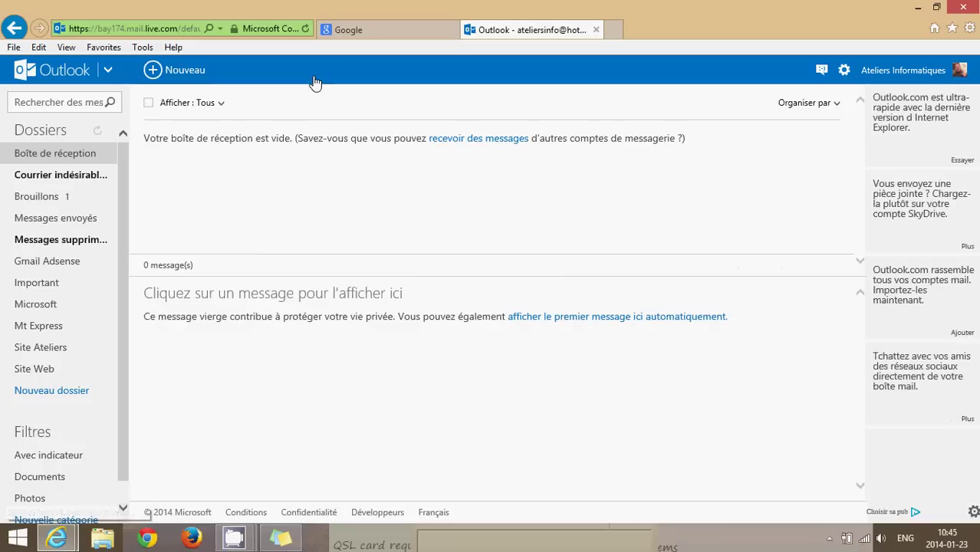
# Search Google for "flower" in the first tab and open the French Wikipedia result for Flower.
pyautogui.click(385, 33)
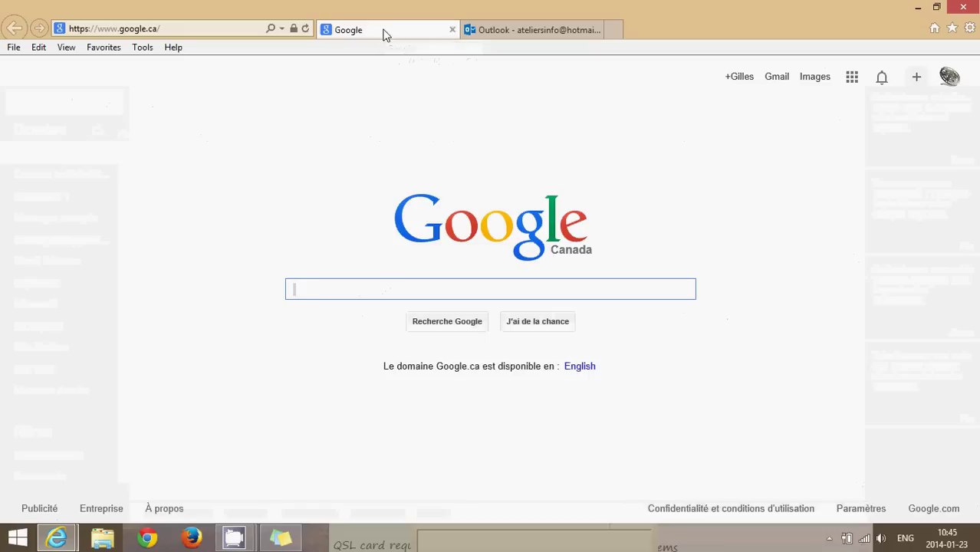
pyautogui.write('flo')
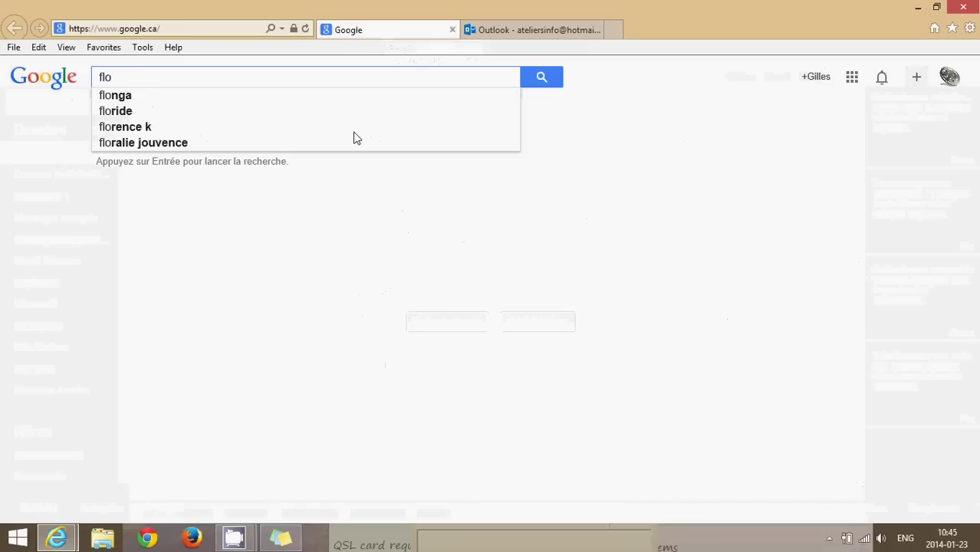
pyautogui.write('wer')
pyautogui.press('Return')
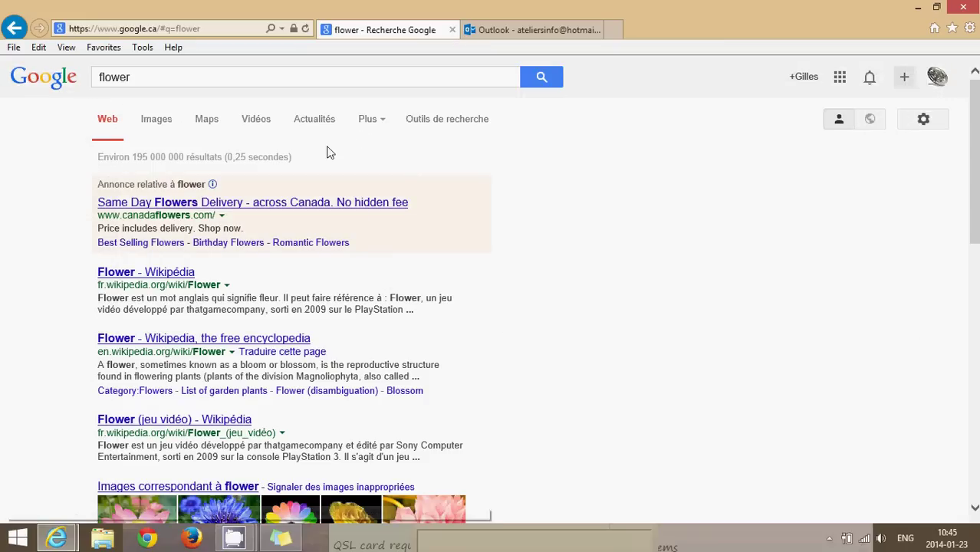
pyautogui.click(151, 274)
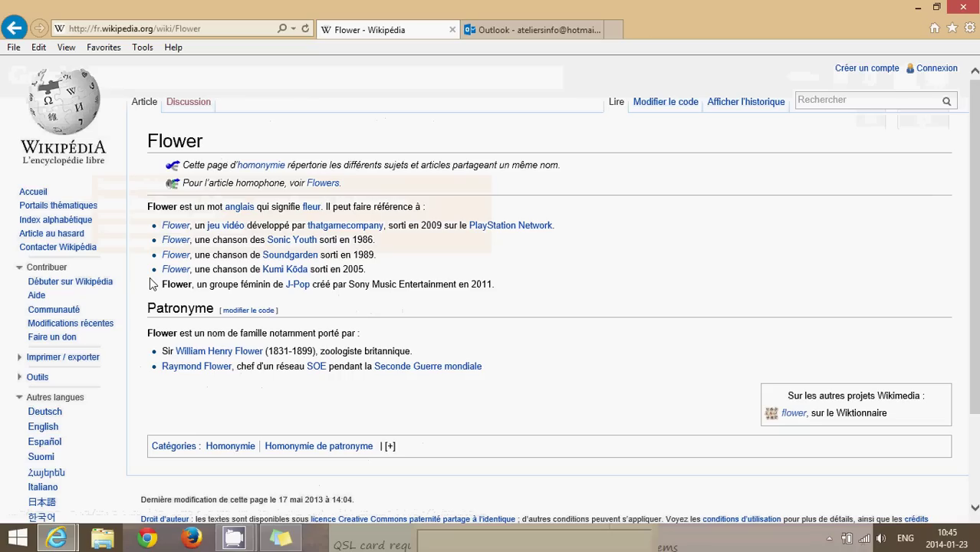
# Switch back and forth between the Outlook inbox and the Wikipedia Flower page to compare the two open tabs.
pyautogui.click(527, 35)
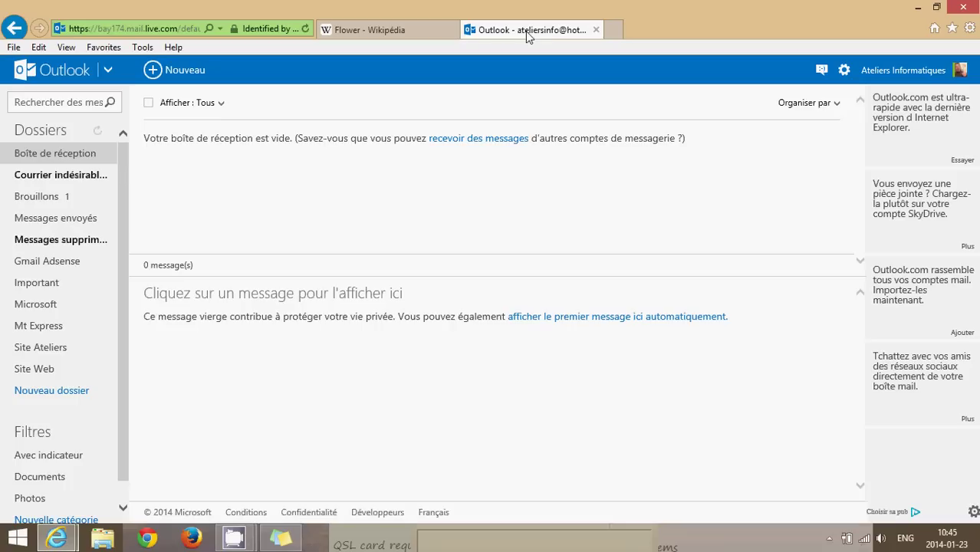
pyautogui.click(392, 32)
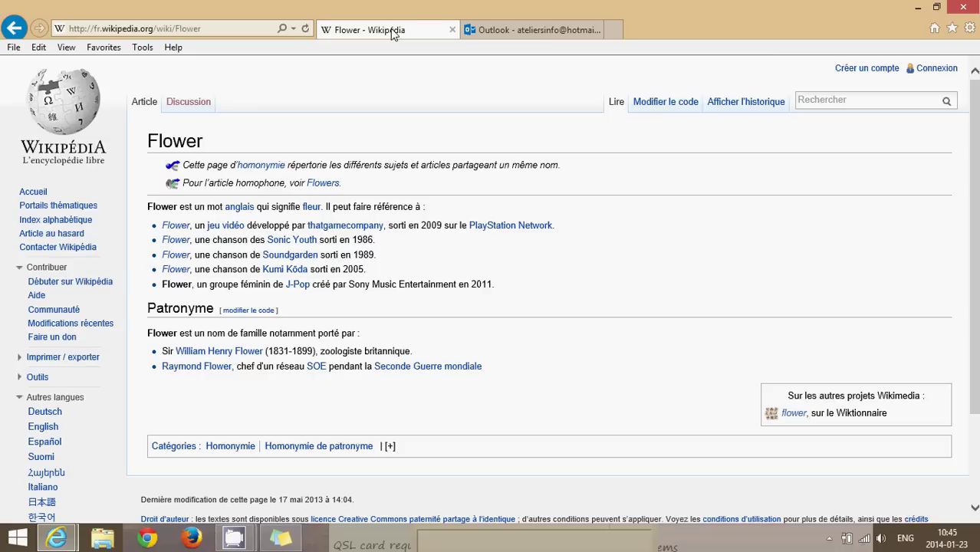
pyautogui.click(566, 31)
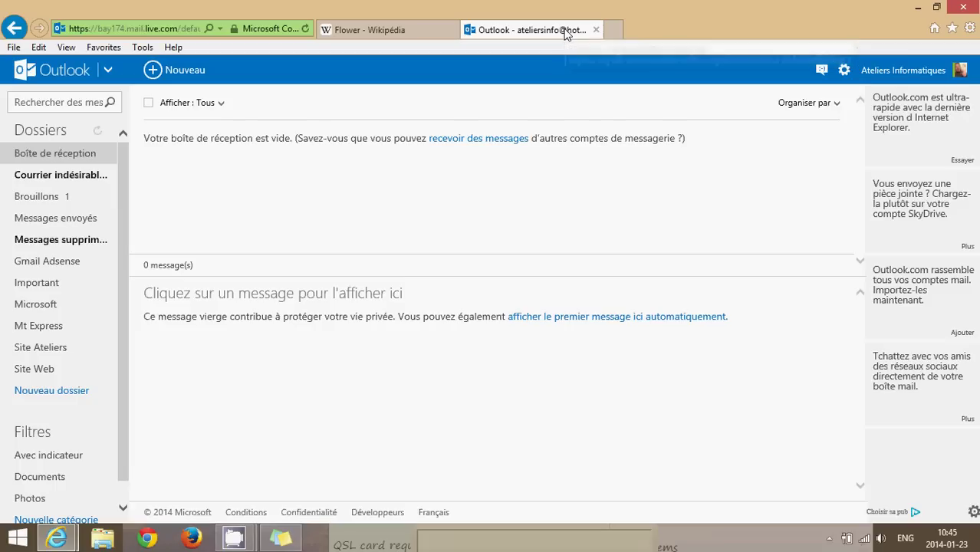
# Open a third tab, load yahoo.com in it and glance over the home page.
pyautogui.click(613, 31)
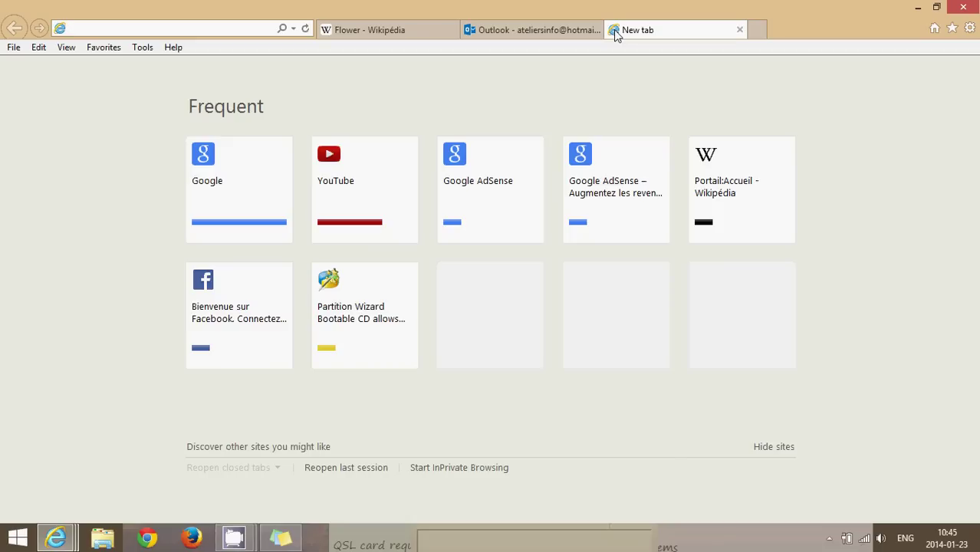
pyautogui.write('yahoo.com')
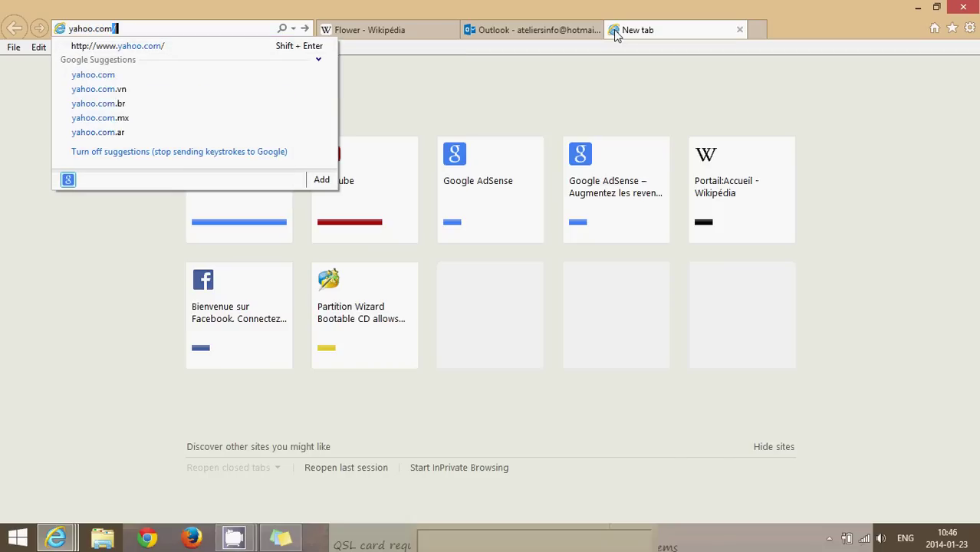
pyautogui.press('Return')
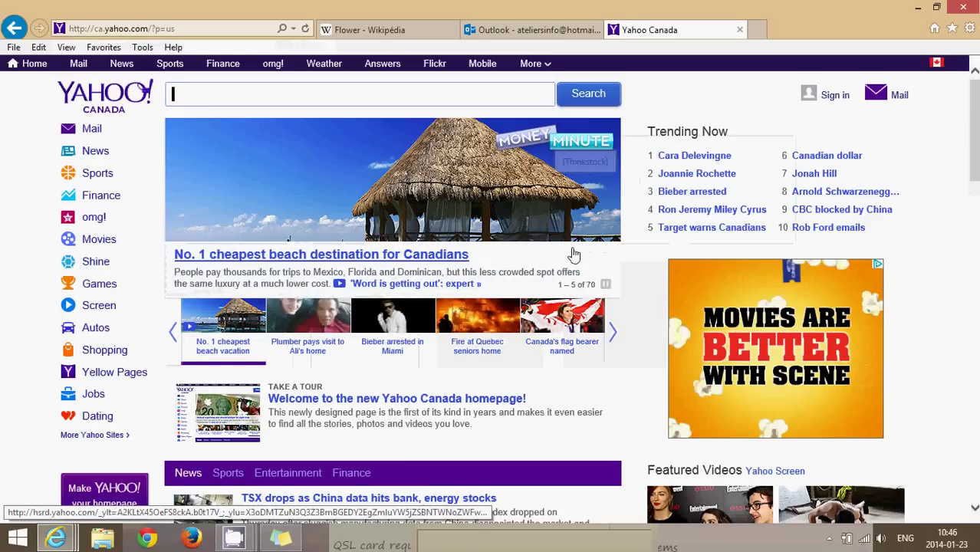
pyautogui.scroll(-2, 574, 254)
pyautogui.scroll(2, 574, 255)
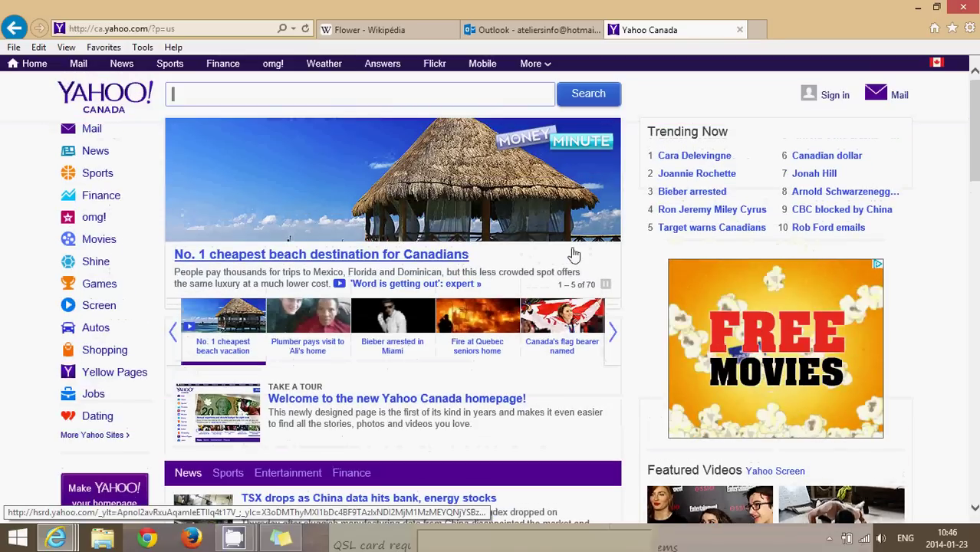
# Return from the Wikipedia Flower page to Google, search for "computers" and open the English Wikipedia article Computer.
pyautogui.click(553, 30)
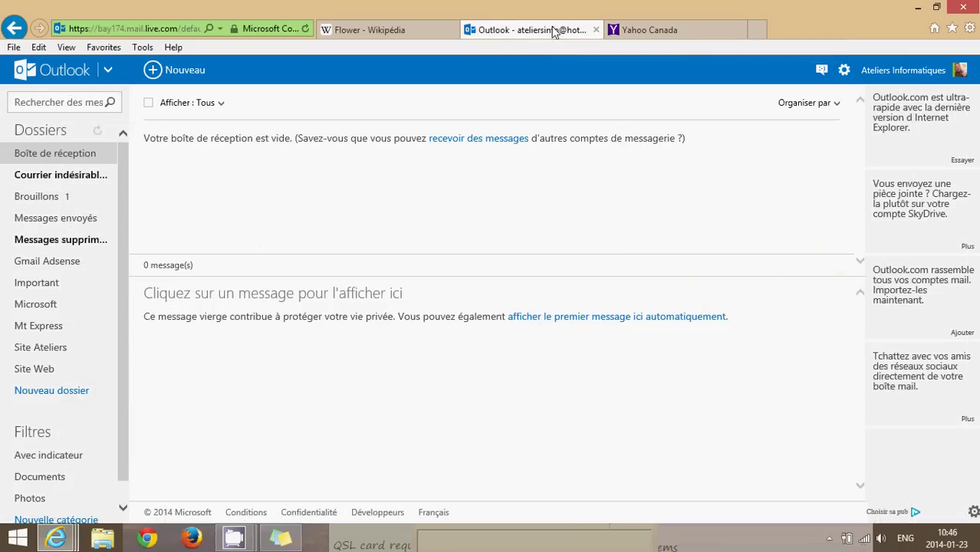
pyautogui.click(399, 33)
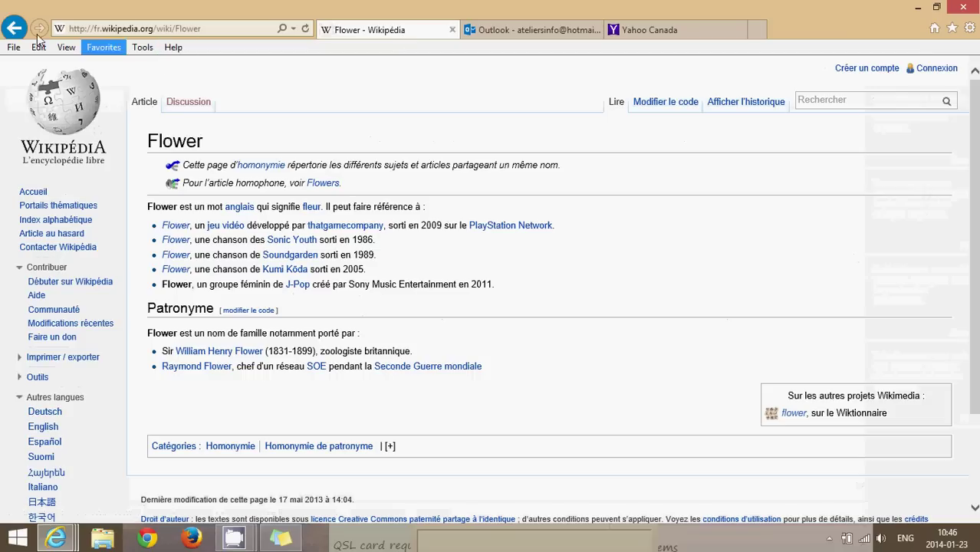
pyautogui.click(7, 27)
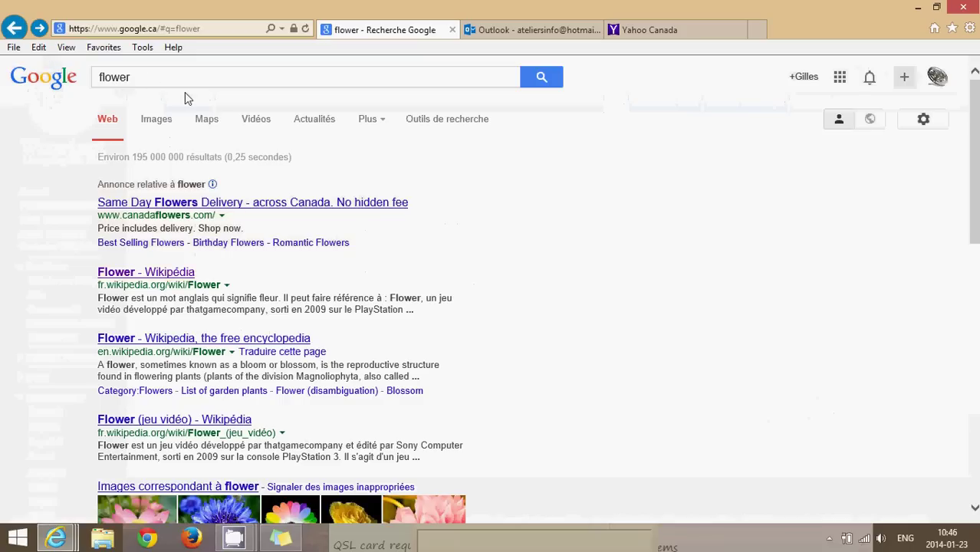
pyautogui.moveTo(171, 83); pyautogui.dragTo(42, 91)
pyautogui.write('computers')
pyautogui.press('Return')
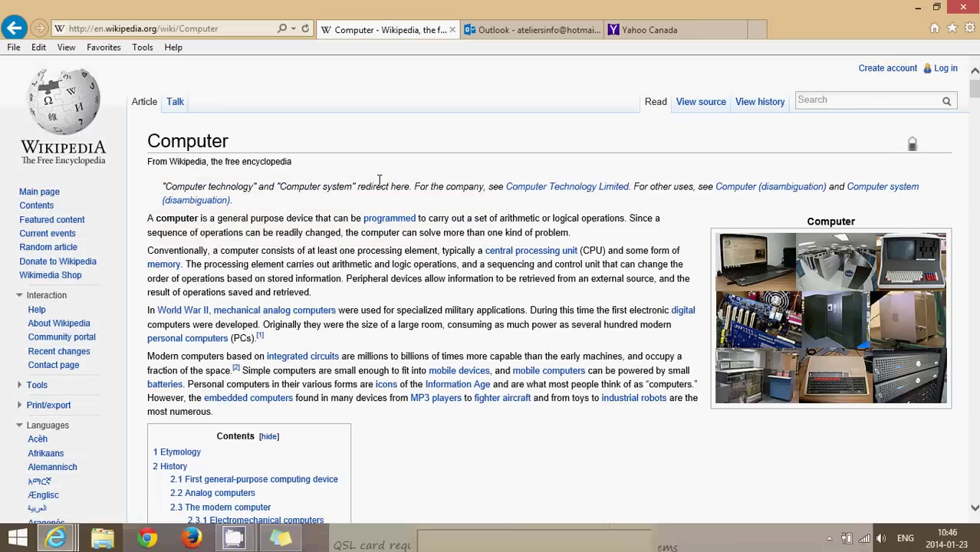
# Switch to the Outlook inbox and close the Yahoo Canada tab.
pyautogui.click(504, 31)
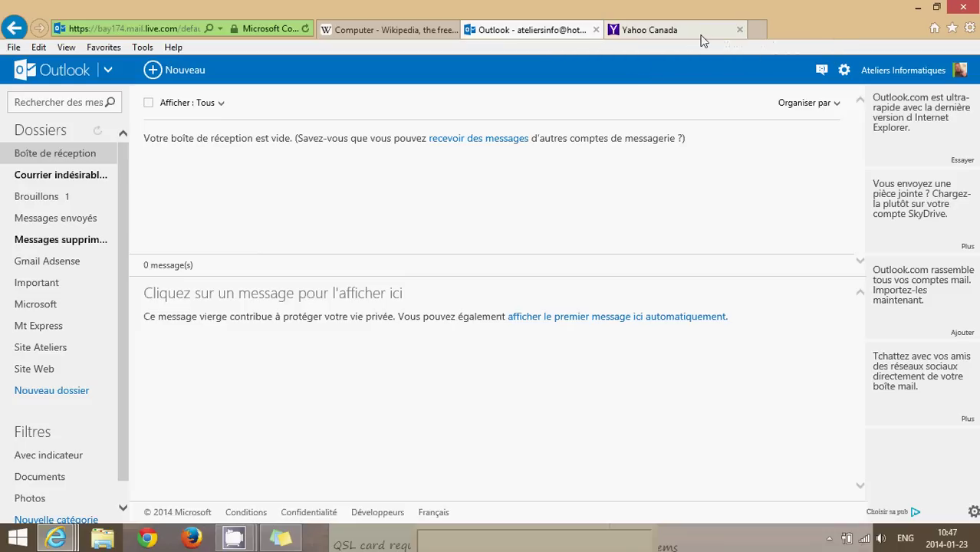
pyautogui.click(740, 32)
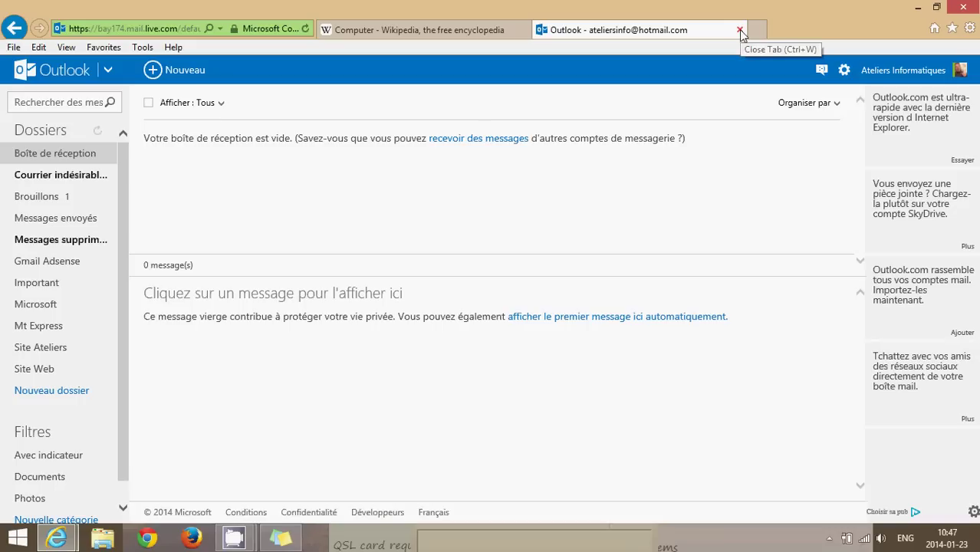
pyautogui.press('super+c')
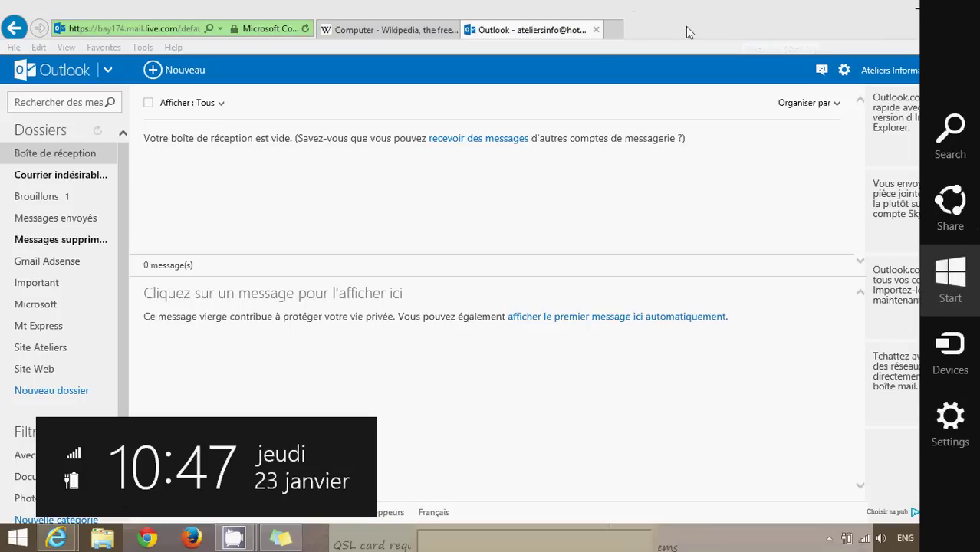
pyautogui.press('Escape')
pyautogui.press('super+c')
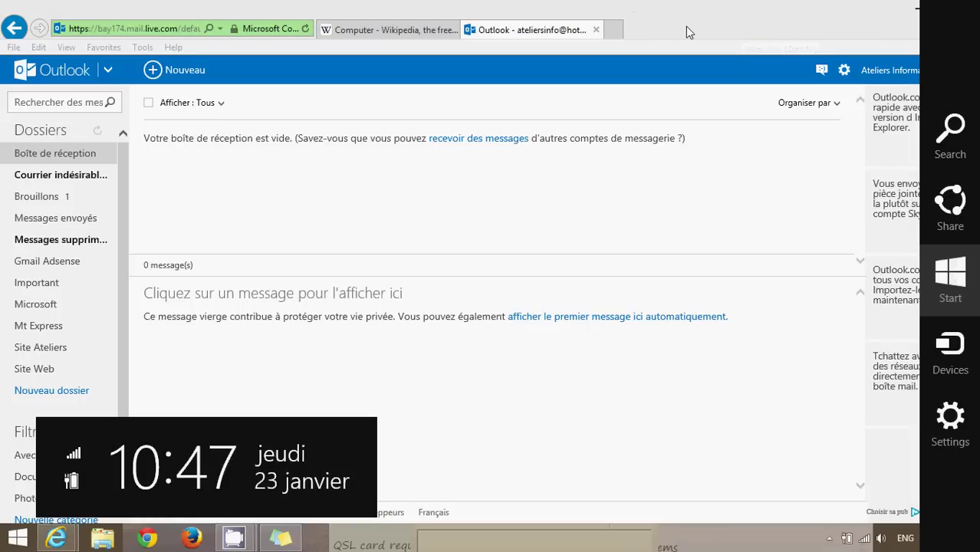
pyautogui.press('Escape')
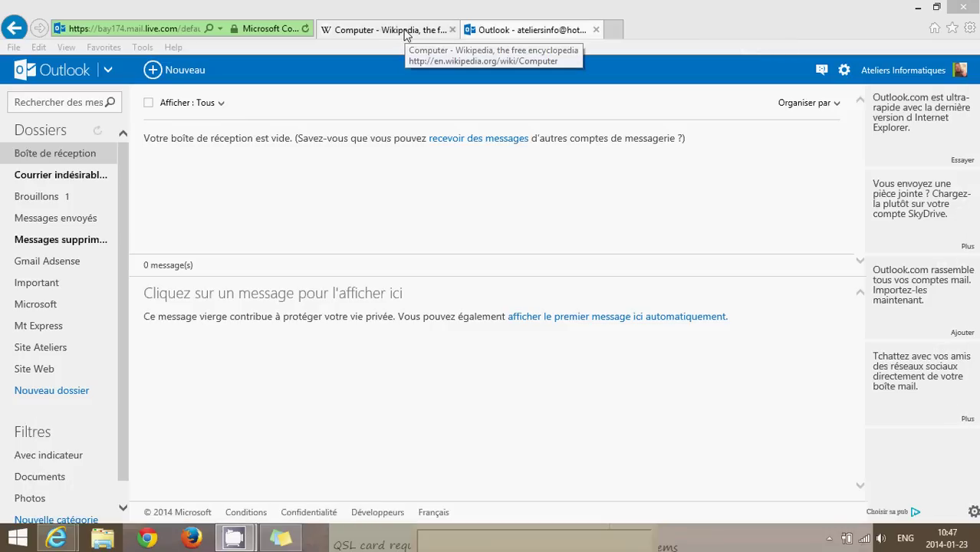
# Close the Wikipedia Computer tab and exit the desktop version of Internet Explorer.
pyautogui.click(452, 31)
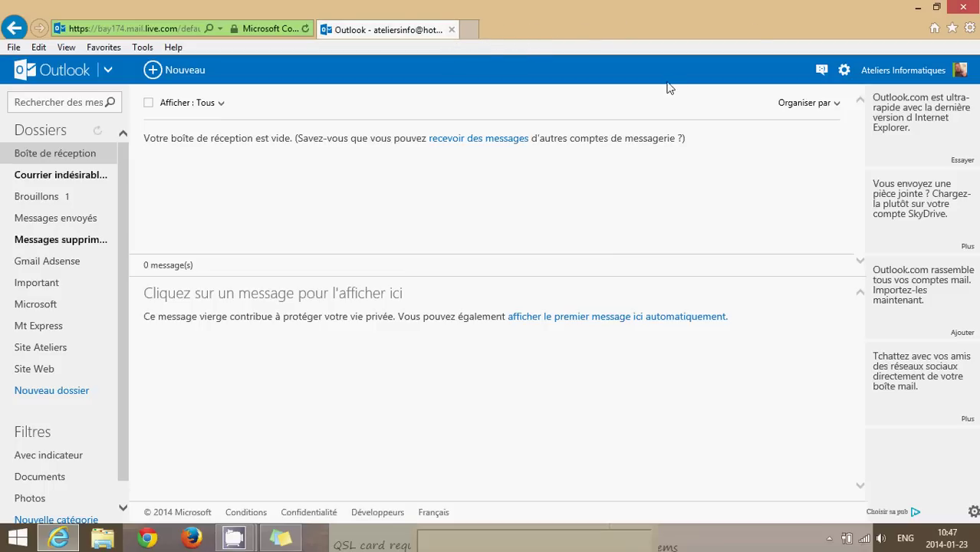
pyautogui.click(964, 7)
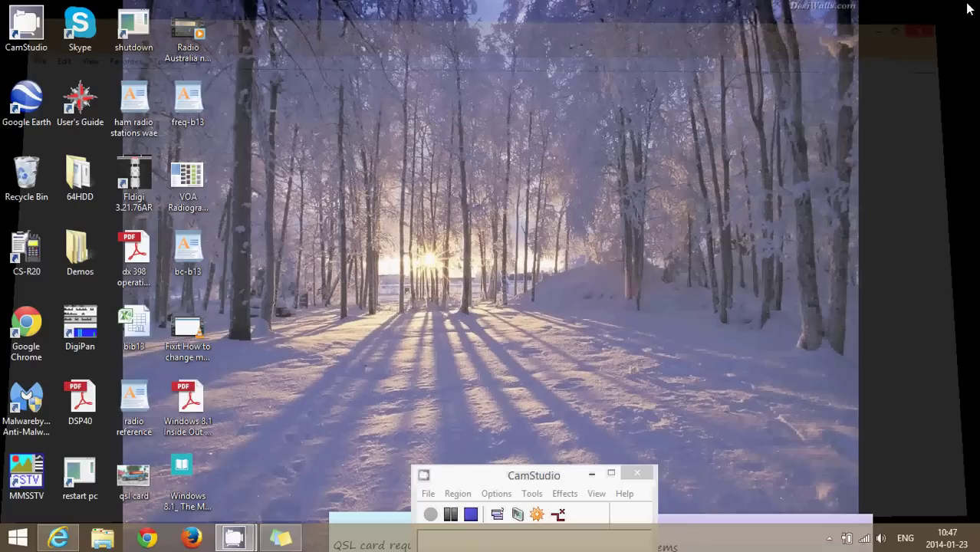
# Launch Internet Explorer from the Start screen and search Google for "flowers".
pyautogui.press('super')
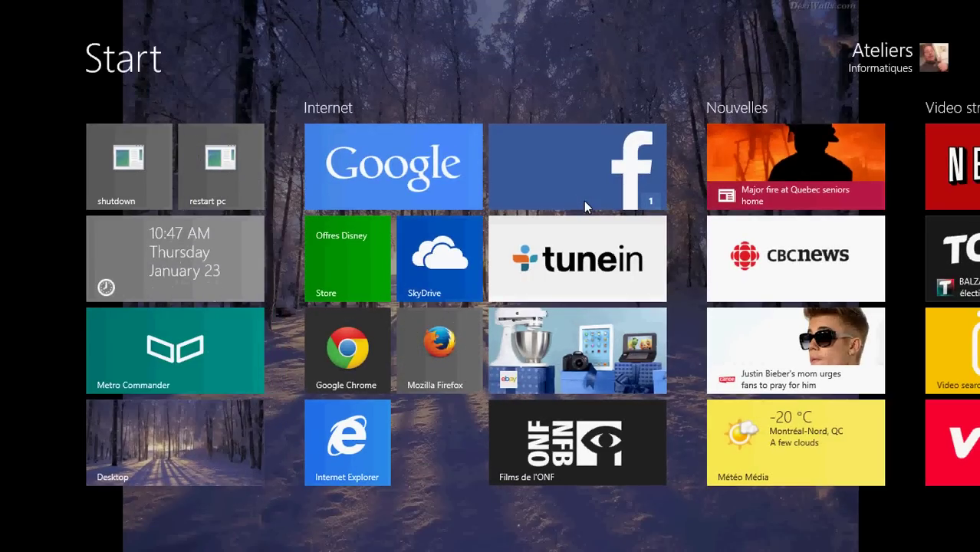
pyautogui.click(362, 448)
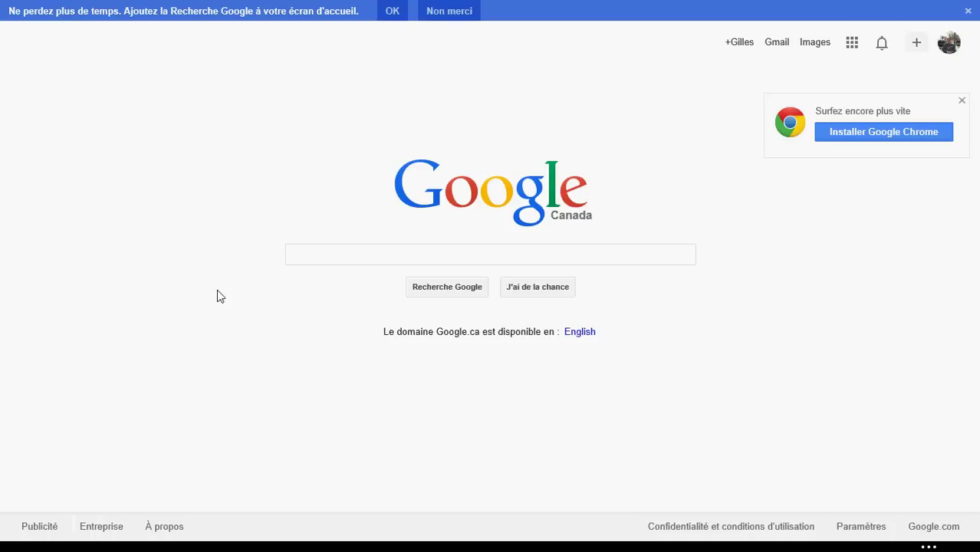
pyautogui.click(331, 262)
pyautogui.write('flowers')
pyautogui.press('Return')
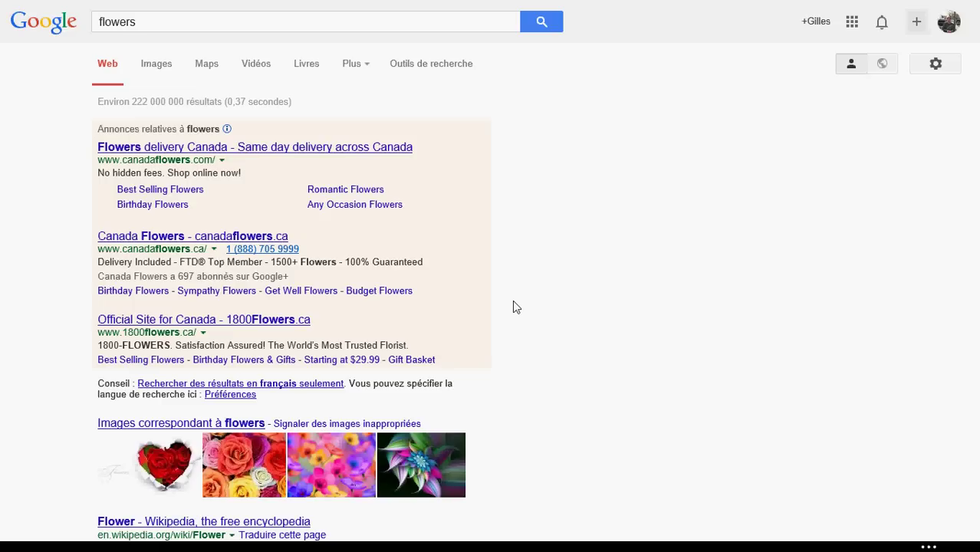
# Display the tab thumbnails and address bar over the Google results for flowers.
pyautogui.rightClick(513, 301)
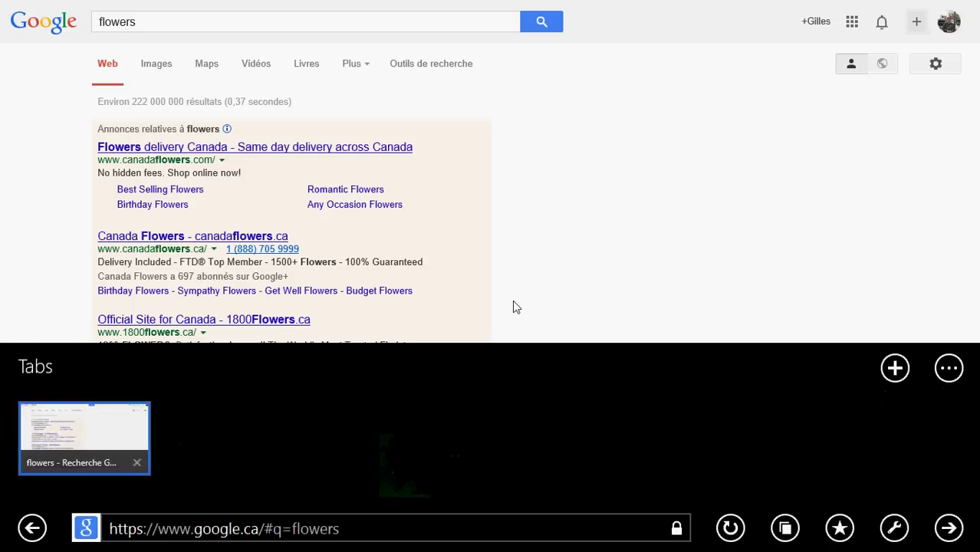
pyautogui.rightClick(613, 264)
pyautogui.rightClick(614, 263)
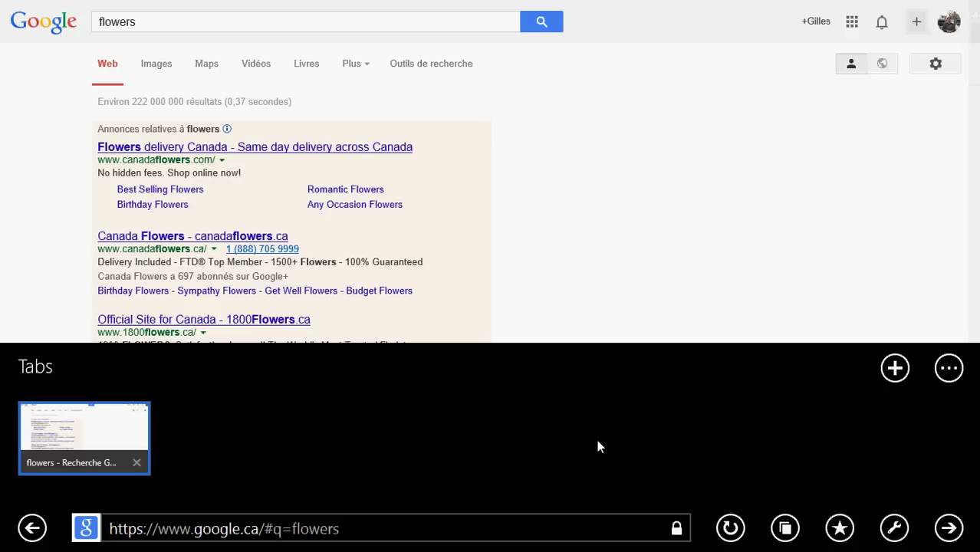
# Open a new tab and load the Outlook inbox from hotmail.com.
pyautogui.click(895, 370)
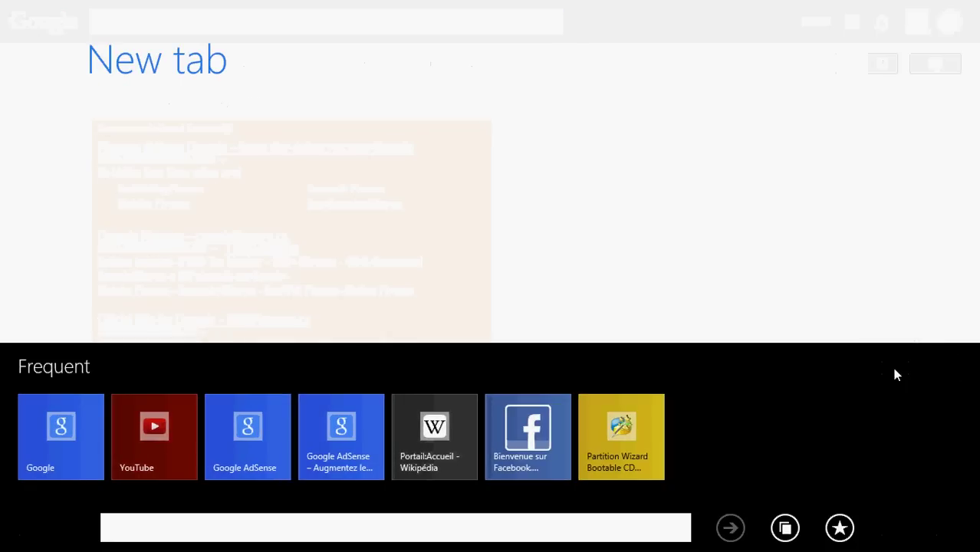
pyautogui.write('hotm')
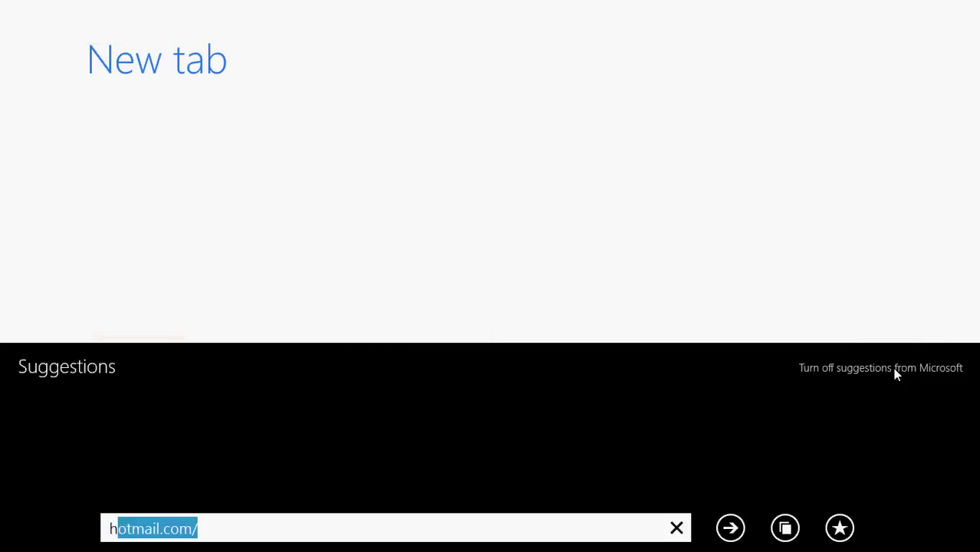
pyautogui.write('ail.c')
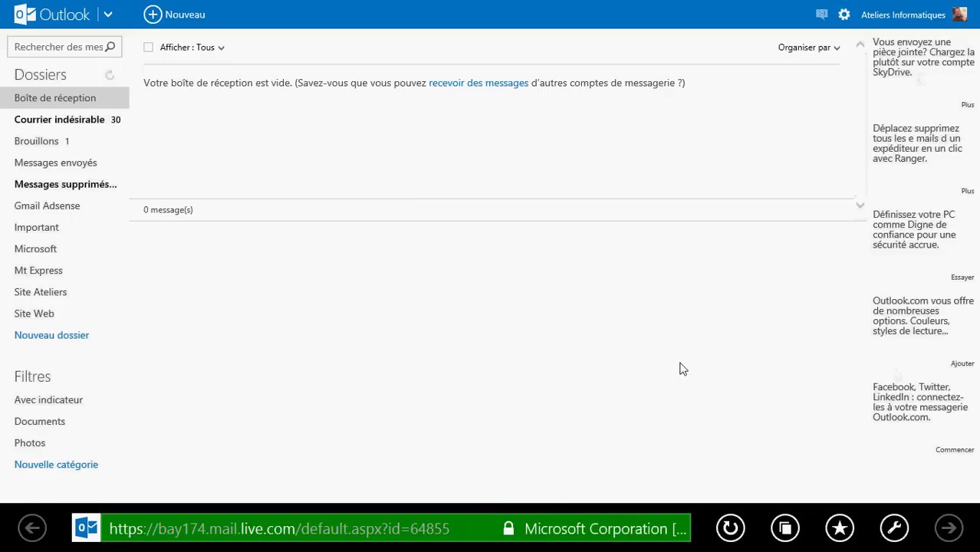
# Switch from the Outlook inbox to the Google flowers results tab and hide the tab thumbnails.
pyautogui.rightClick(623, 278)
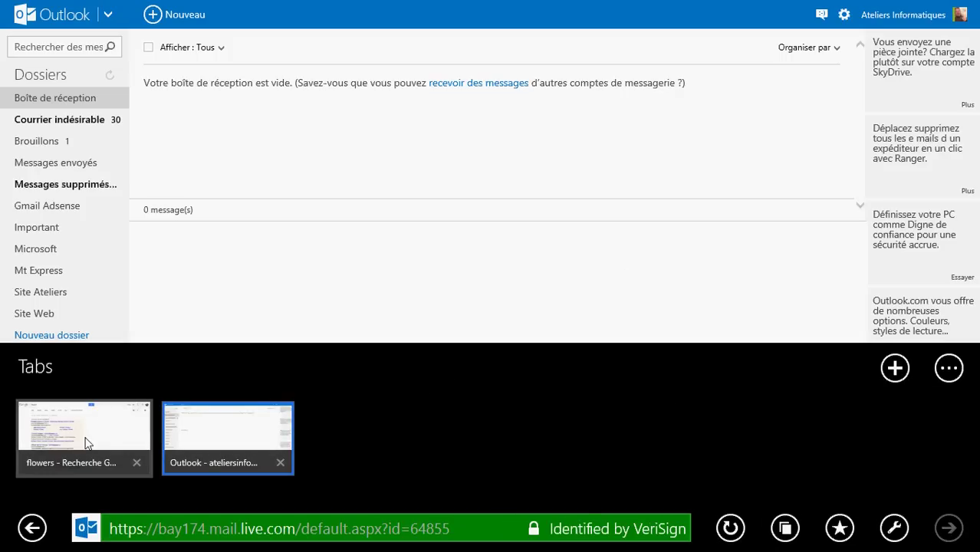
pyautogui.click(24, 439)
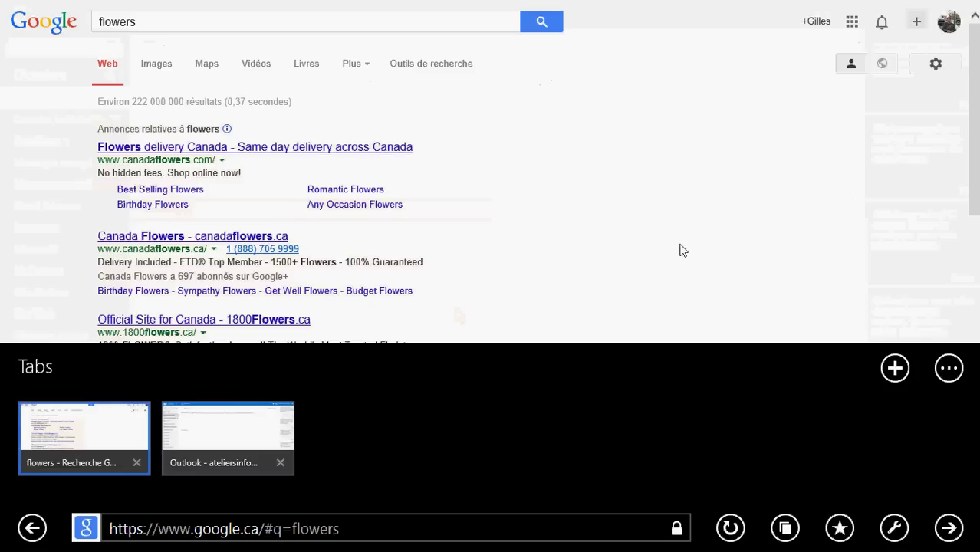
pyautogui.tripleClick(517, 267)
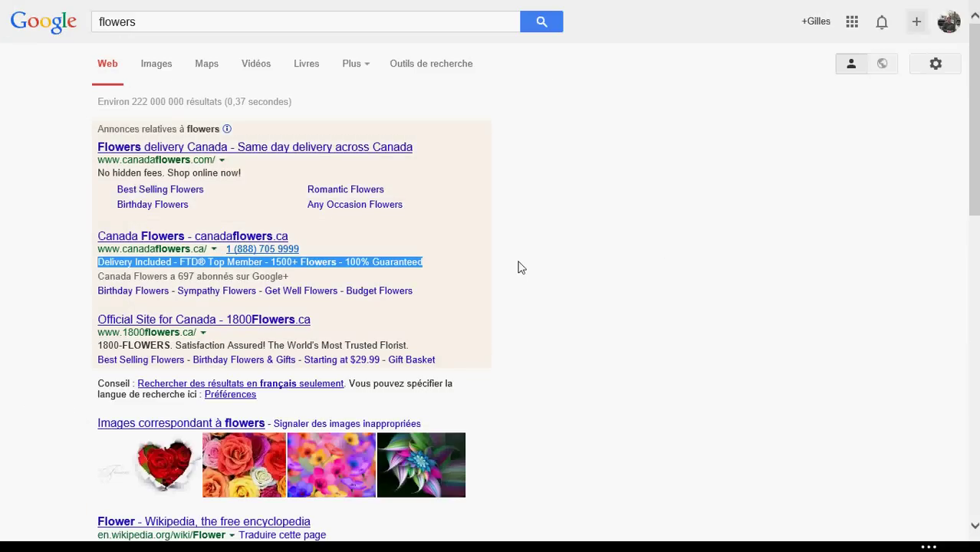
pyautogui.click(733, 280)
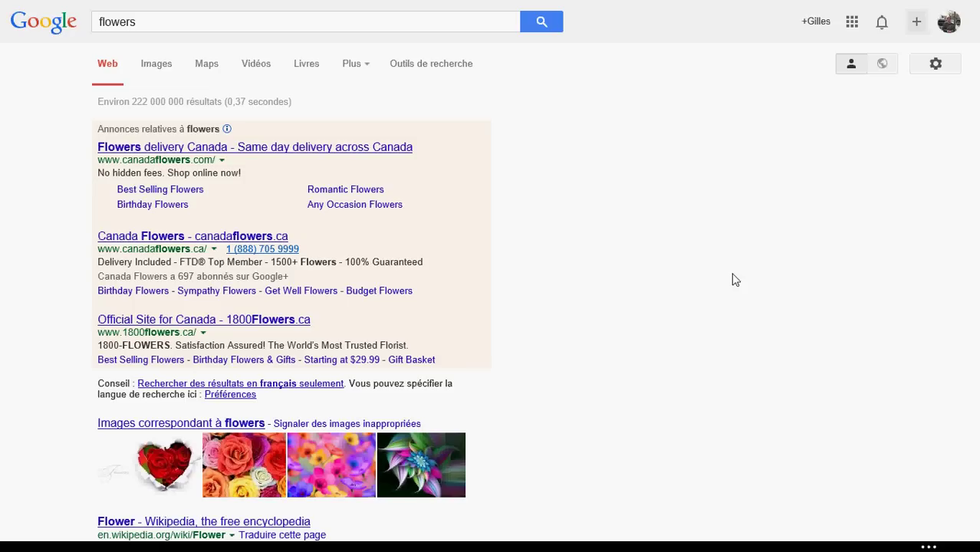
# Close the Outlook tab from the tab thumbnails and return to the full-page flowers results.
pyautogui.rightClick(733, 276)
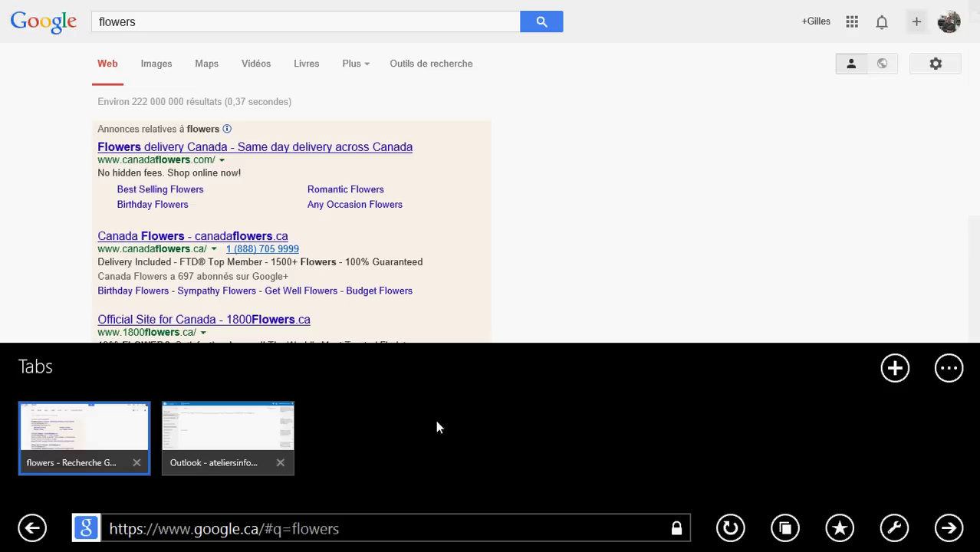
pyautogui.click(281, 464)
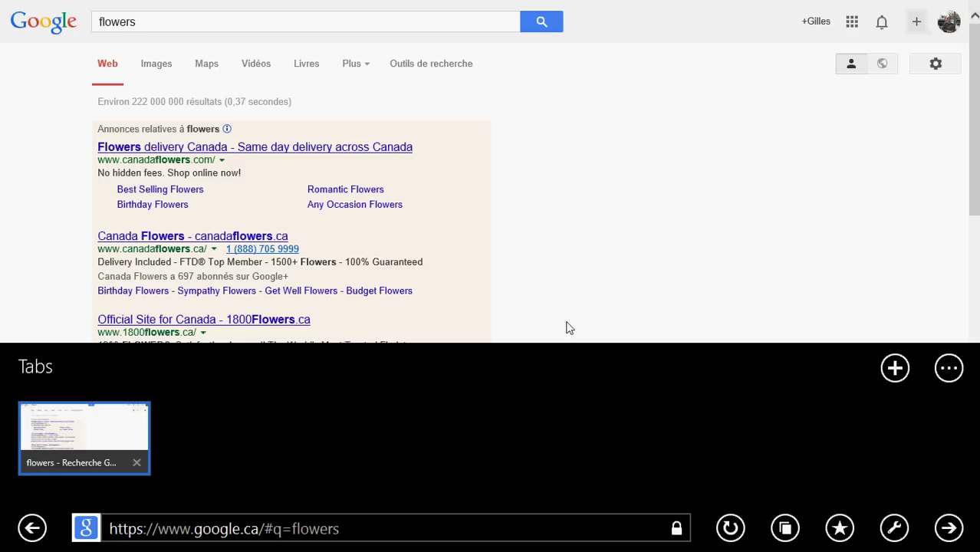
pyautogui.click(683, 266)
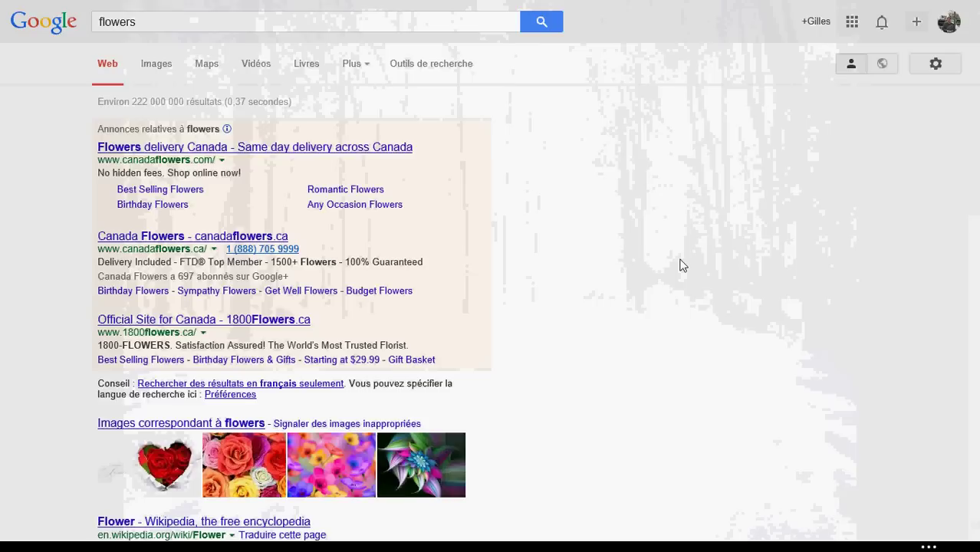
# Leave the browser for the Start screen and open the Windows desktop.
pyautogui.press('super')
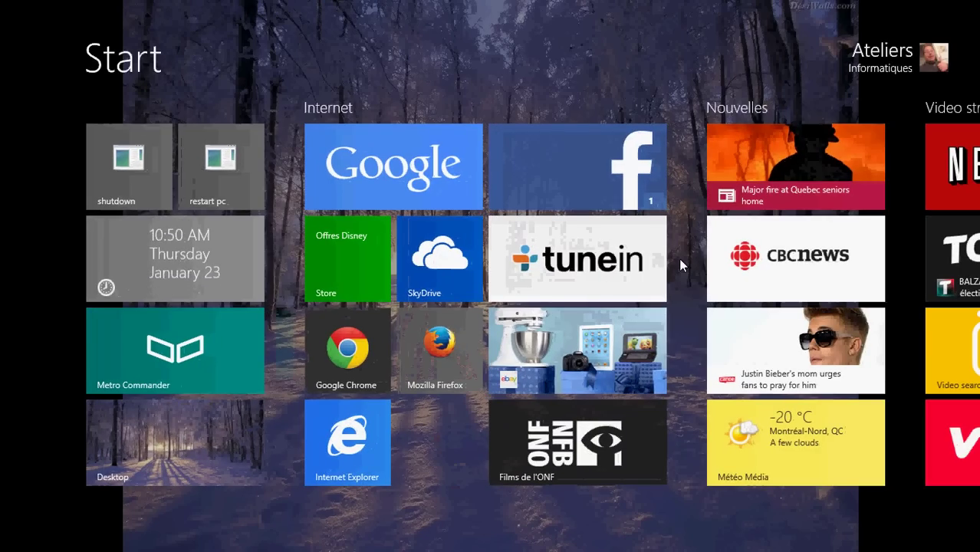
pyautogui.scroll(-5, 679, 258)
pyautogui.scroll(-3, 679, 258)
pyautogui.scroll(8, 679, 258)
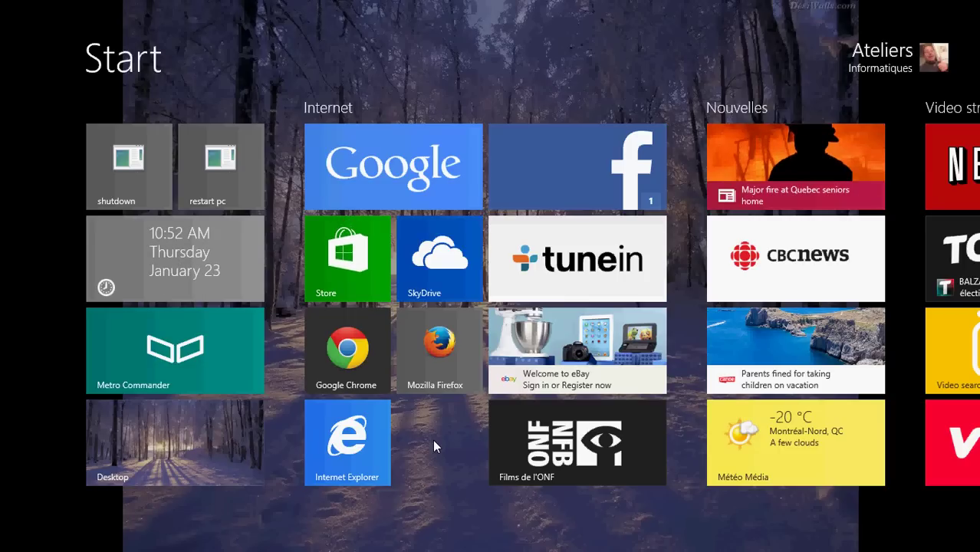
pyautogui.click(227, 461)
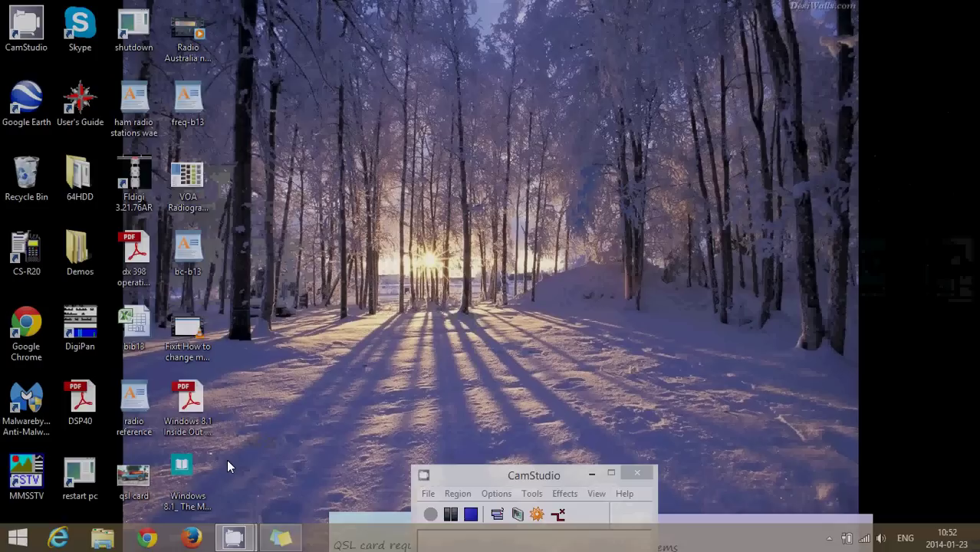